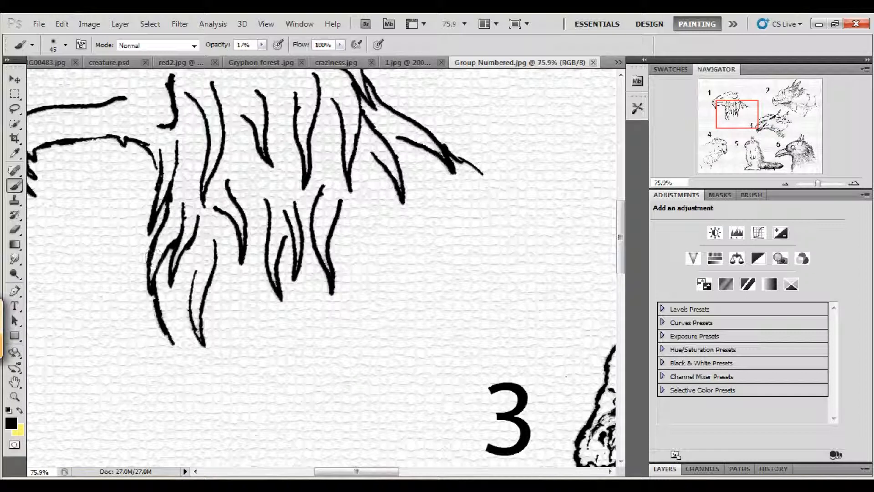
- Set the brush opacity to 100% and choose the rough 24 px brush tip
left_click_drag(262, 44, 318, 54)
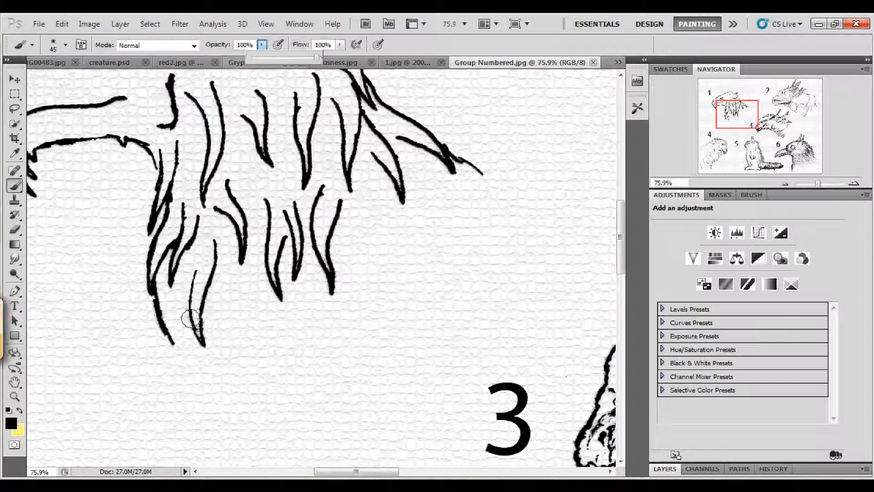
left_click_drag(173, 345, 186, 349)
key("ctrl+z")
left_click(65, 45)
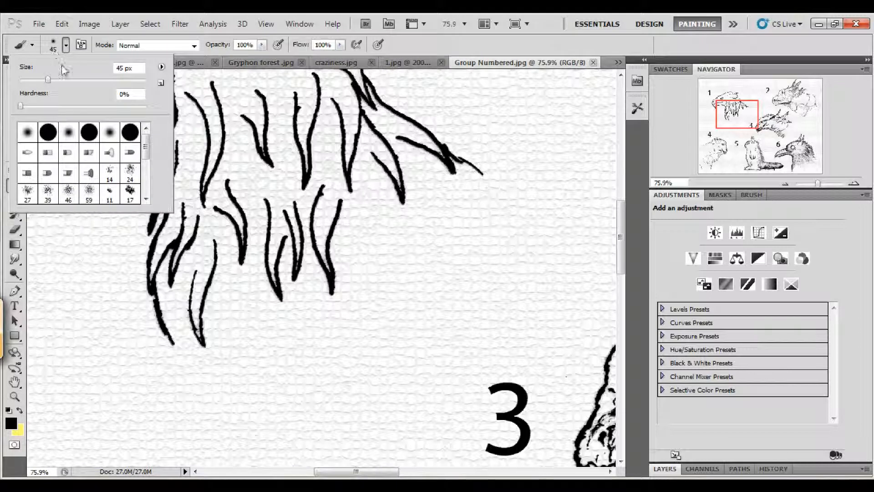
left_click(131, 174)
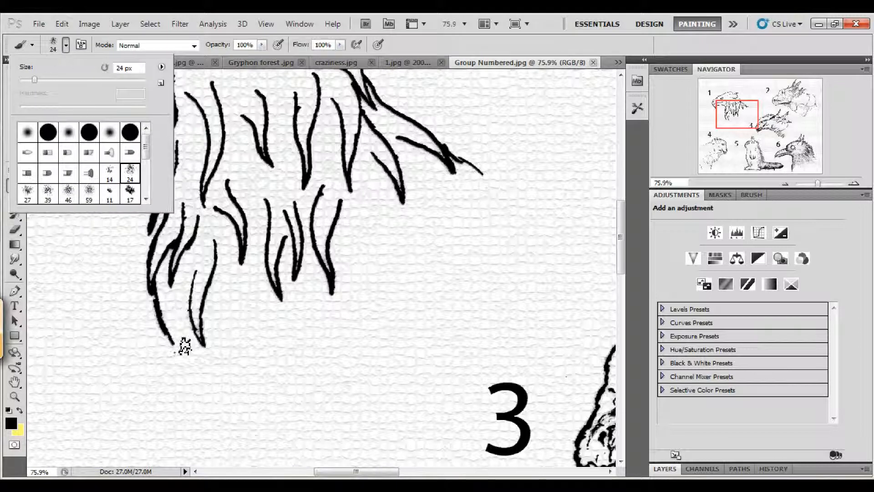
- Enable Shape Dynamics for the brush and set its Angle Jitter to 39%
left_click(752, 195)
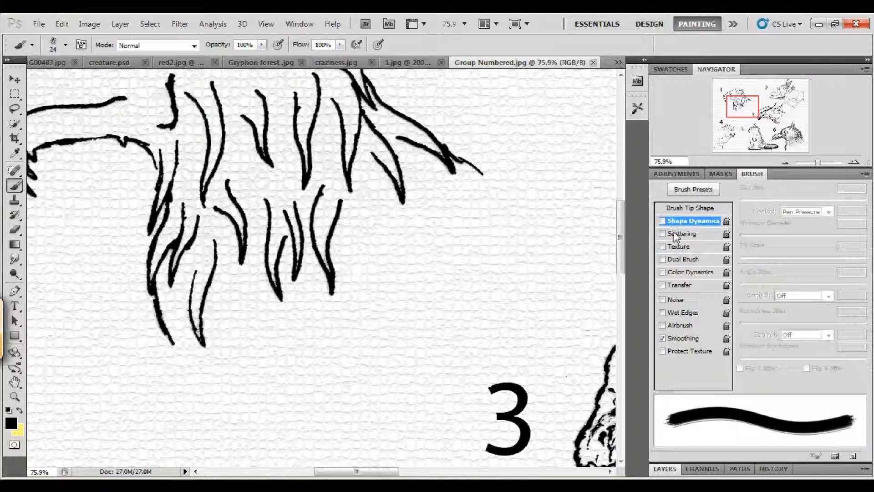
left_click(681, 222)
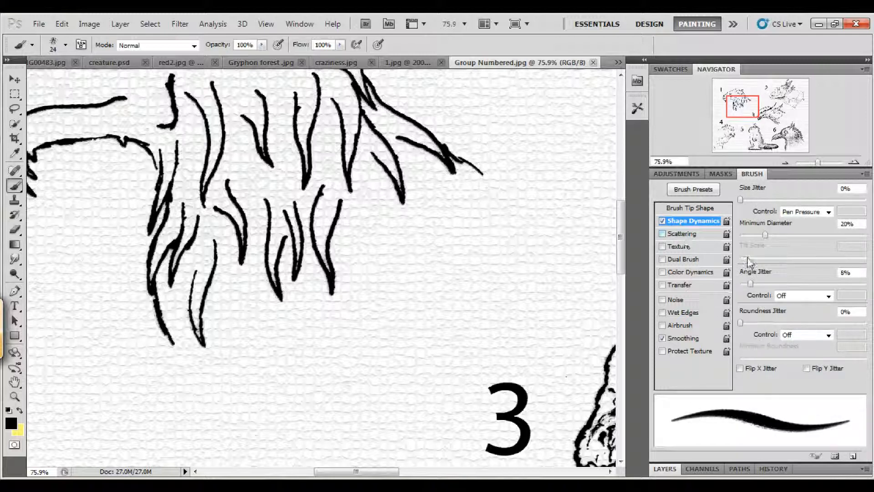
left_click(701, 208)
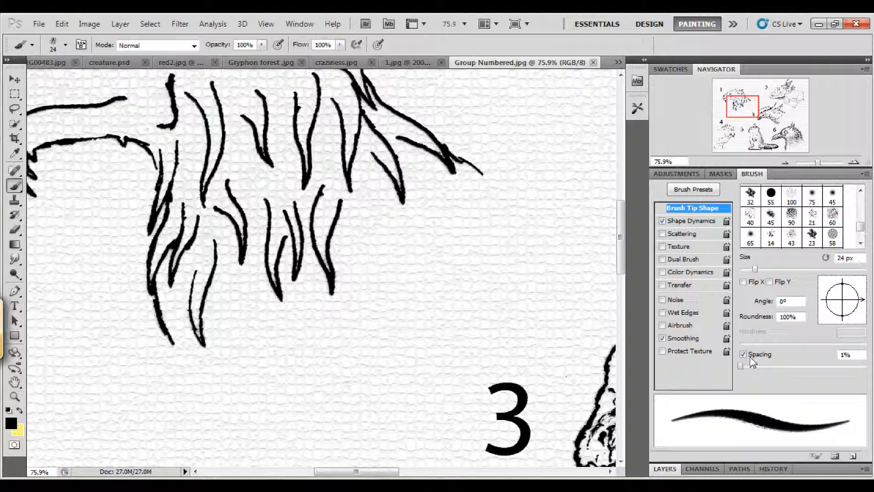
left_click(698, 221)
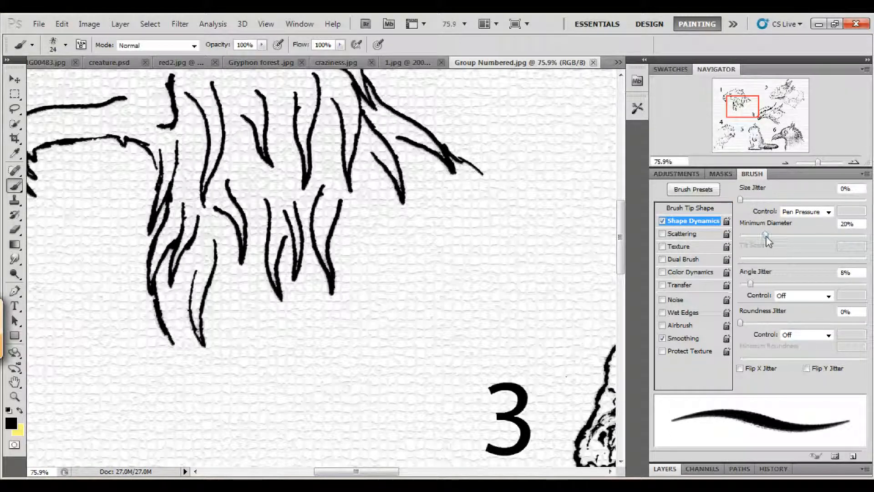
left_click_drag(751, 283, 790, 283)
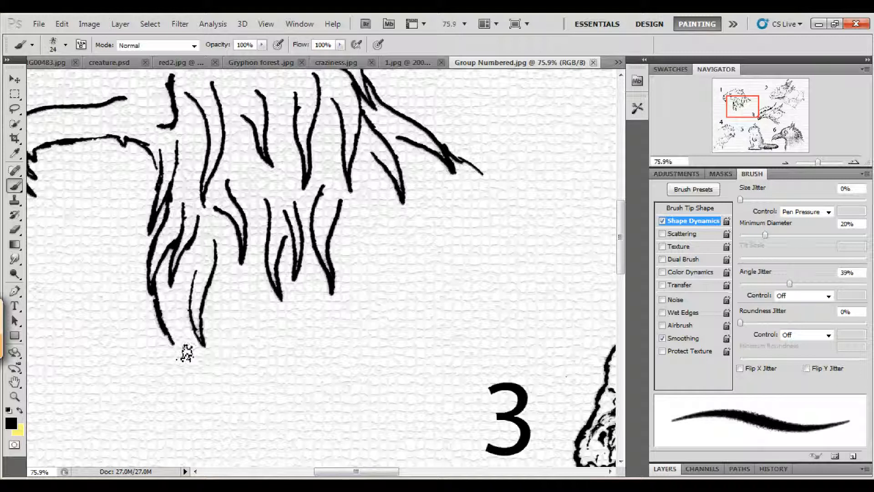
- Draw a curved black line closing the open outline of creature 1 from the throat around to the back of the mane
mouse_move(180, 352)
left_mouse_down()
mouse_move(187, 359)
mouse_move(291, 340)
mouse_move(367, 309)
mouse_move(438, 263)
mouse_move(479, 220)
mouse_move(484, 172)
mouse_move(458, 180)
left_mouse_up()
left_click_drag(263, 249, 399, 302)
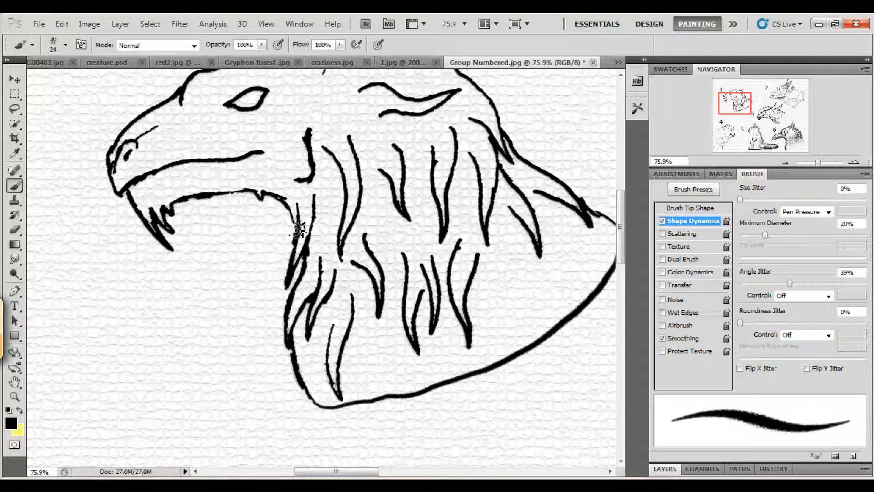
- Select the whole interior of creature head 1 with the Quick Selection tool
left_click_drag(303, 272, 242, 253)
left_click(15, 124)
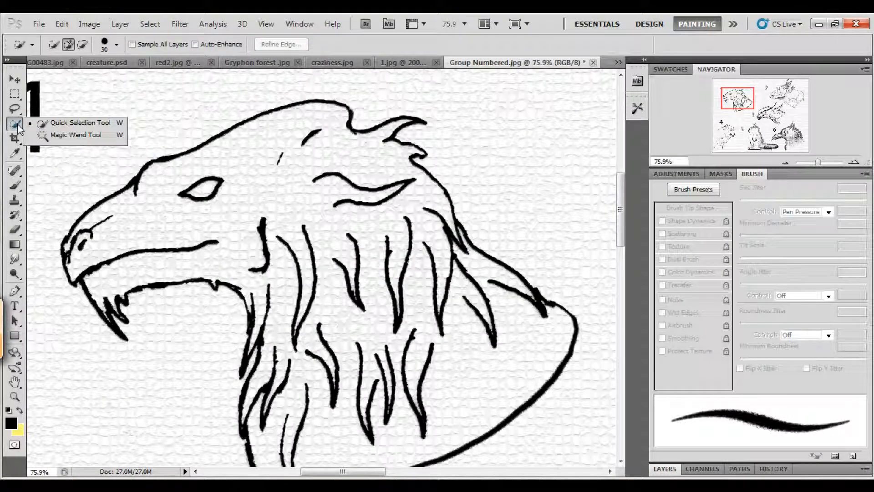
left_click(44, 127)
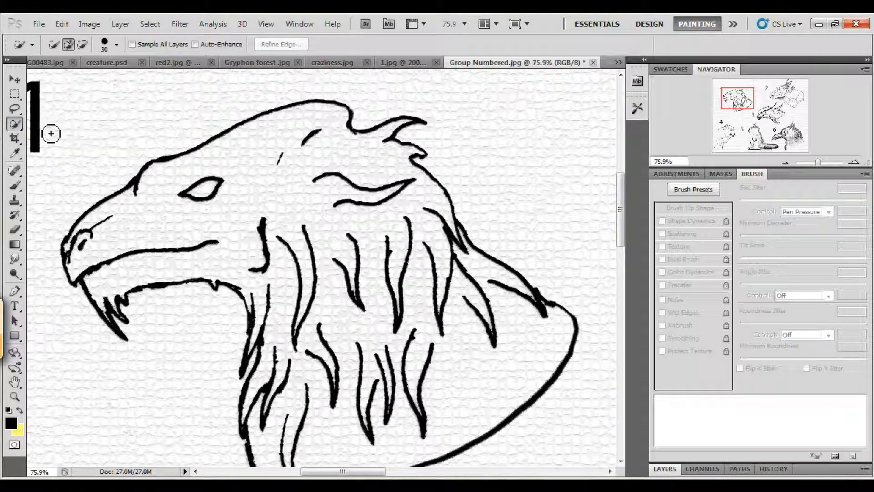
mouse_move(244, 190)
left_mouse_down()
mouse_move(351, 250)
mouse_move(370, 225)
mouse_move(378, 255)
mouse_move(374, 344)
mouse_move(335, 358)
mouse_move(351, 453)
mouse_move(400, 423)
mouse_move(415, 444)
mouse_move(490, 356)
mouse_move(455, 304)
mouse_move(454, 288)
mouse_move(477, 271)
mouse_move(474, 261)
mouse_move(513, 328)
mouse_move(514, 289)
mouse_move(361, 303)
mouse_move(445, 377)
mouse_move(305, 348)
left_mouse_up()
mouse_move(278, 271)
left_mouse_down()
mouse_move(275, 170)
mouse_move(363, 194)
left_mouse_up()
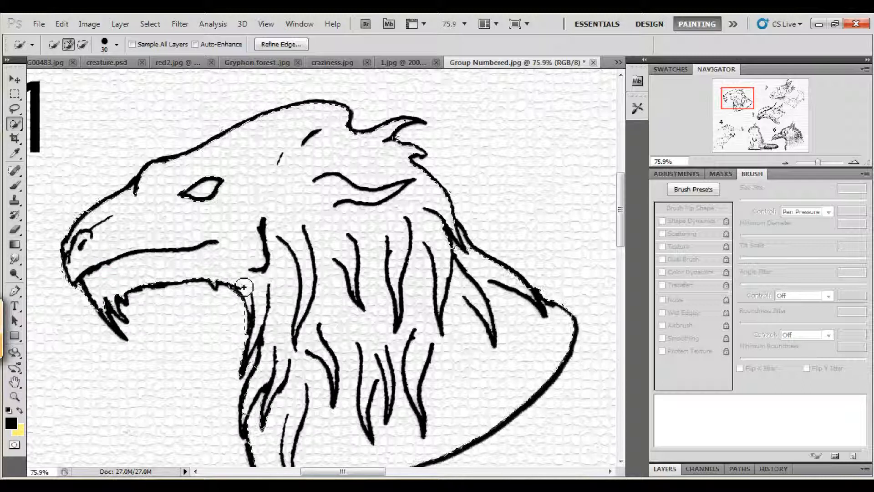
mouse_move(404, 319)
left_mouse_down()
mouse_move(371, 257)
mouse_move(415, 308)
left_mouse_up()
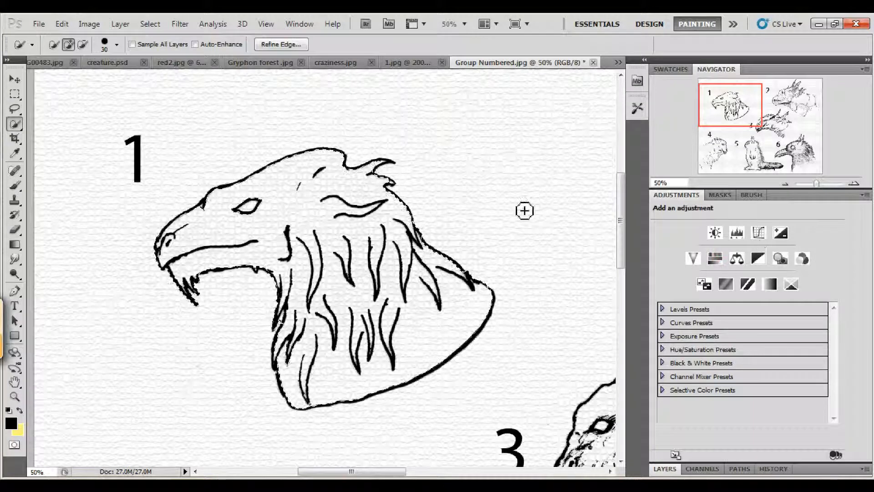
- Swap the foreground and background colors and set the foreground color to bright green 4eff00
left_click(20, 411)
key("i")
left_click(13, 423)
left_click_drag(623, 130, 658, 109)
left_click_drag(639, 244, 643, 230)
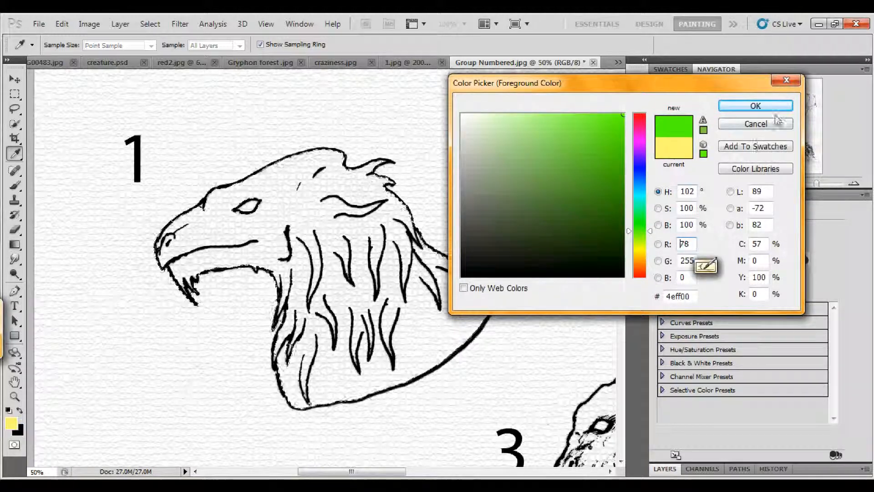
left_click(775, 108)
key("w")
left_click(120, 25)
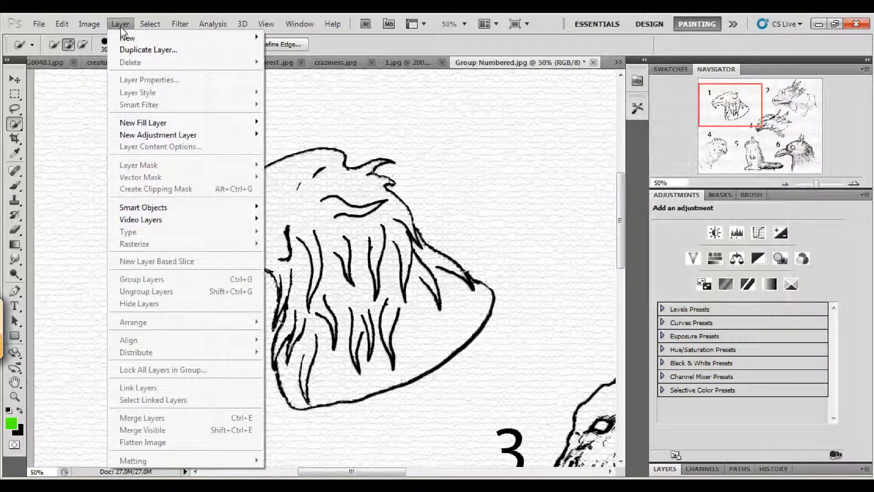
mouse_move(88, 25)
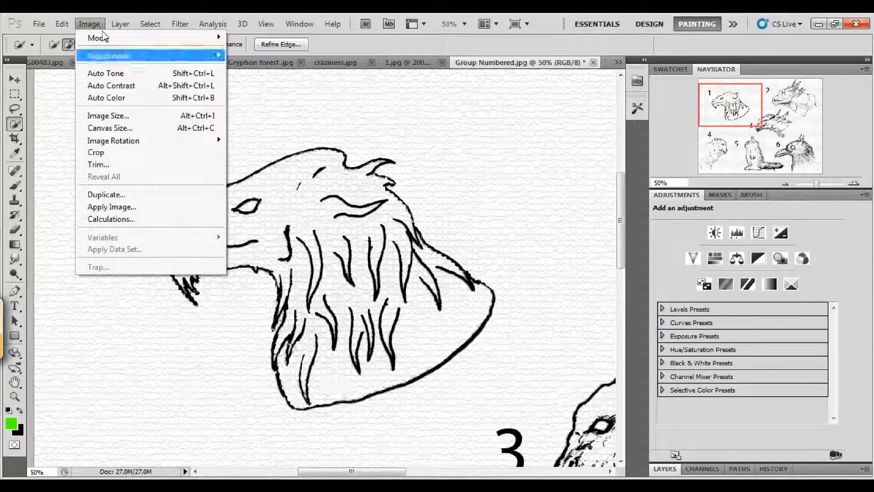
left_click(346, 44)
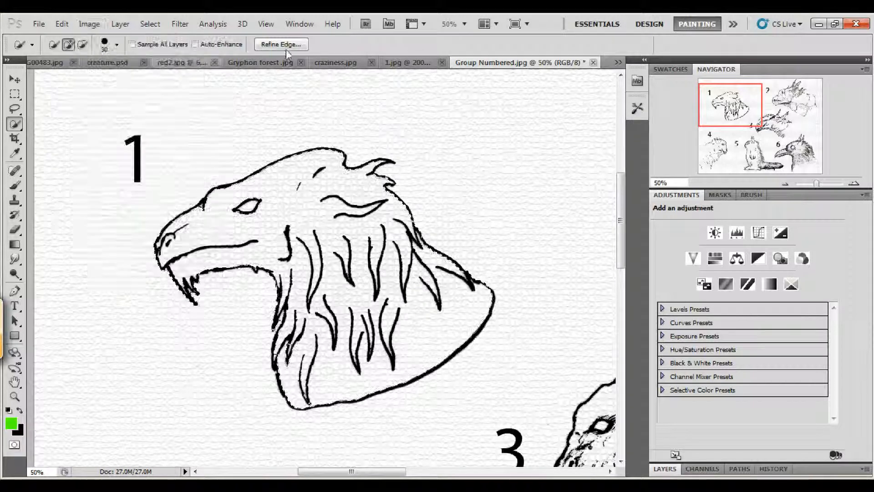
- Activate the Brush tool and set its blending mode to Multiply
left_click(15, 186)
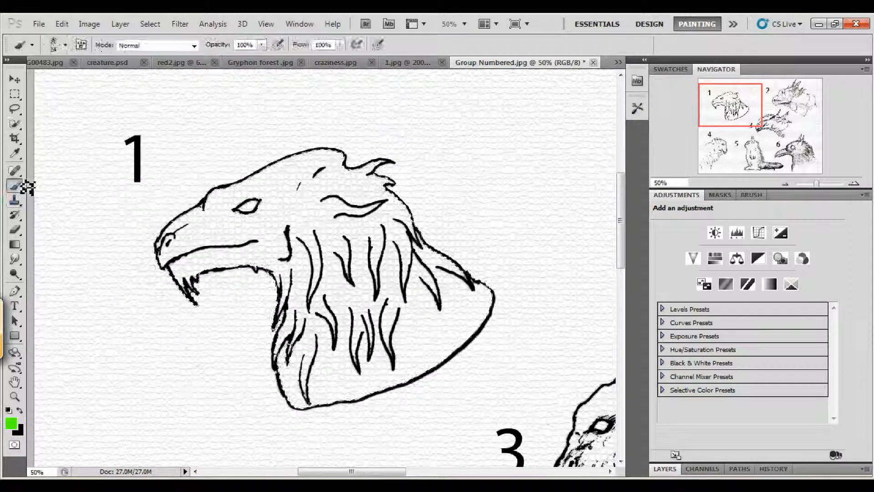
left_click(194, 46)
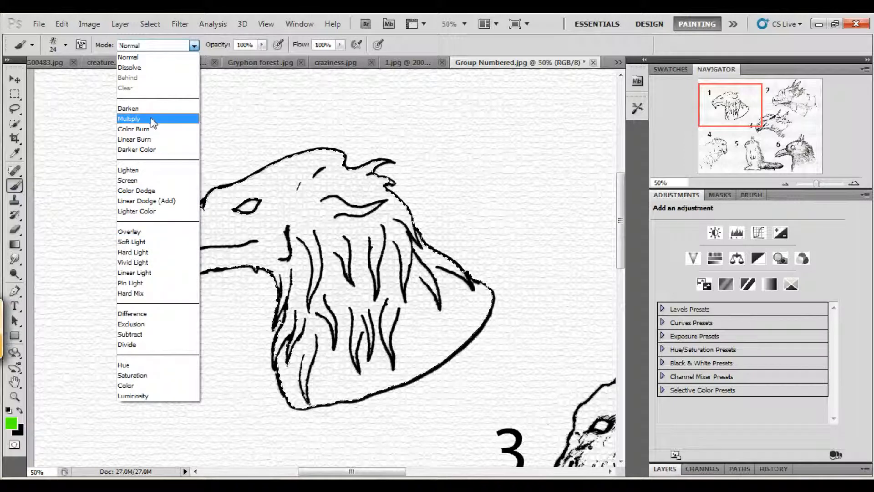
left_click(137, 118)
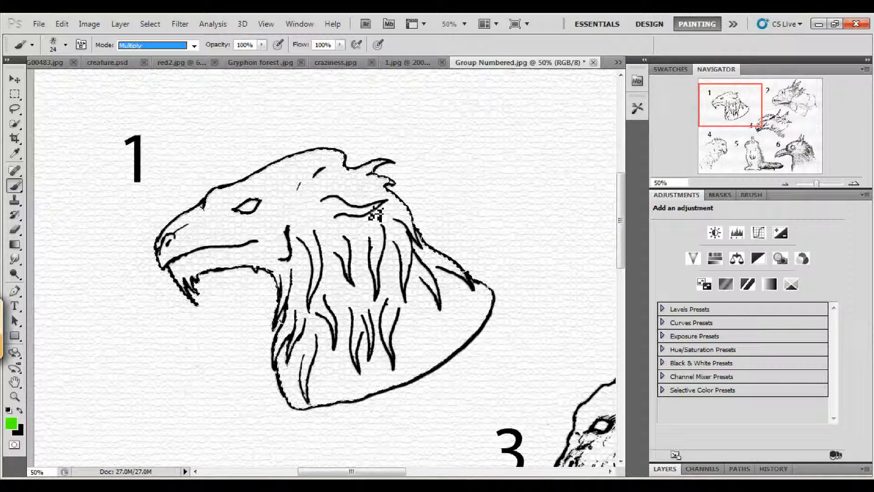
- Enlarge the brush to 800 px and try painting the selected head green, undoing the paint
left_click(338, 237)
key("]")
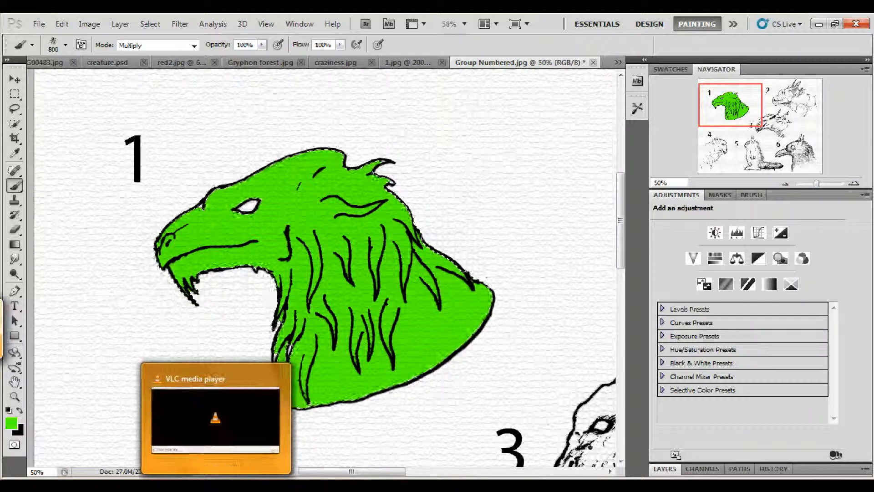
key("ctrl+z")
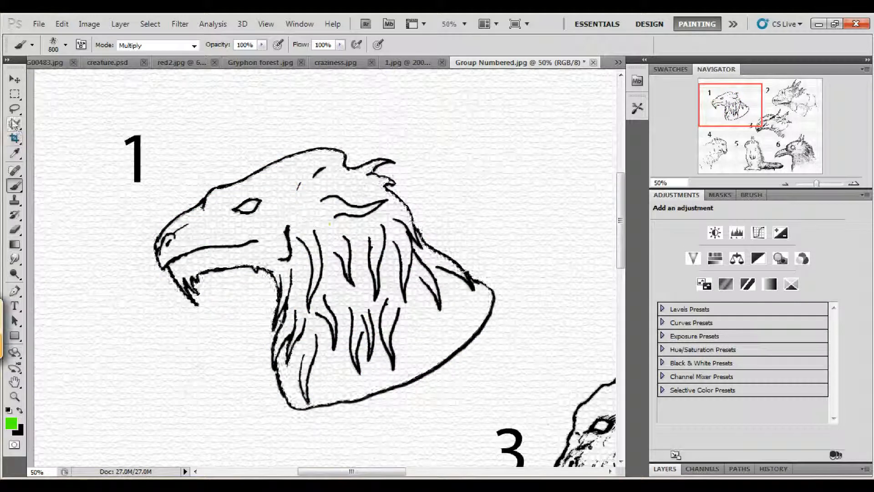
- Paint the selected head green again with the Multiply brush and undo the paint
left_click(14, 123)
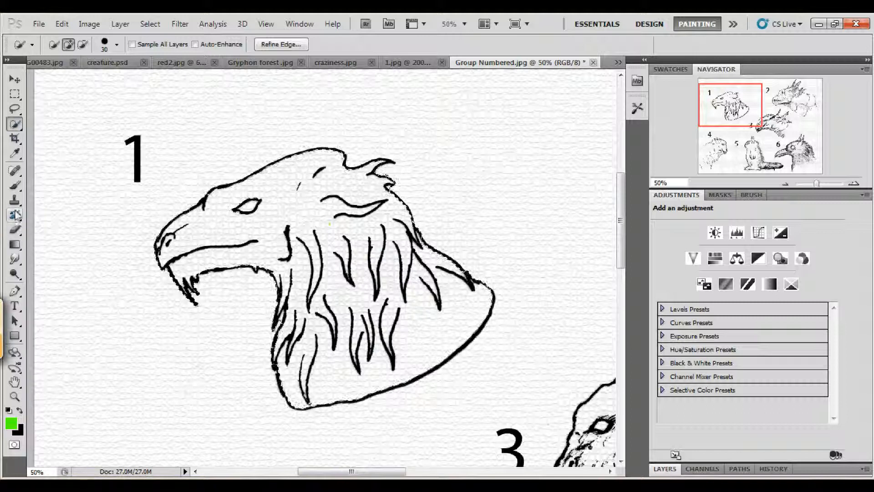
left_click(15, 185)
left_click_drag(217, 244, 359, 228)
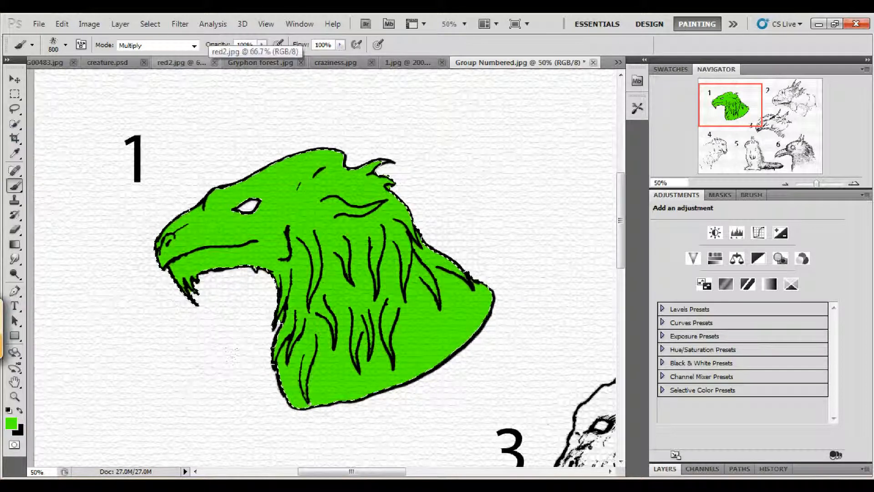
left_click(15, 108)
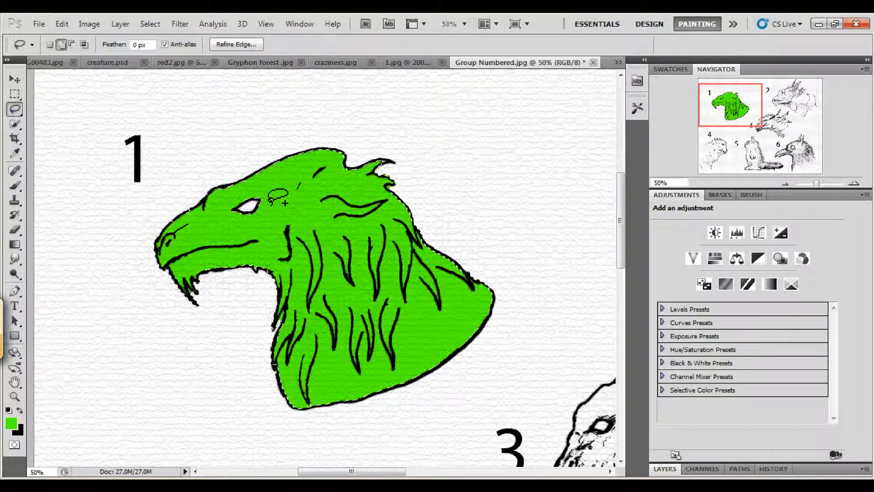
key("Delete")
- Deselect the head and select the paper background around it with the Magic Wand tool
right_click(182, 122)
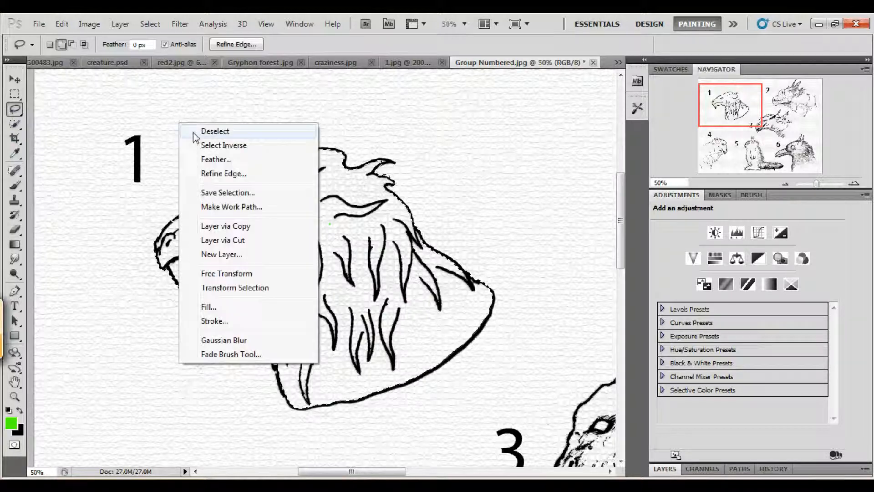
left_click(203, 129)
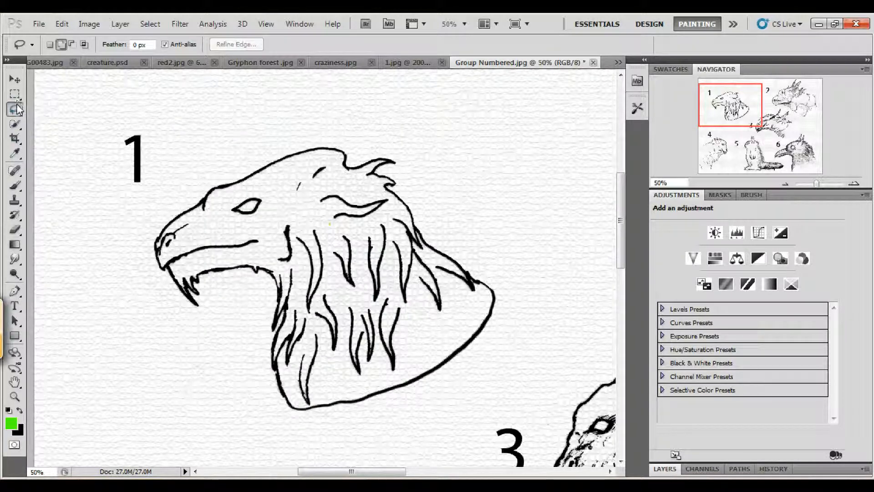
left_click(15, 123)
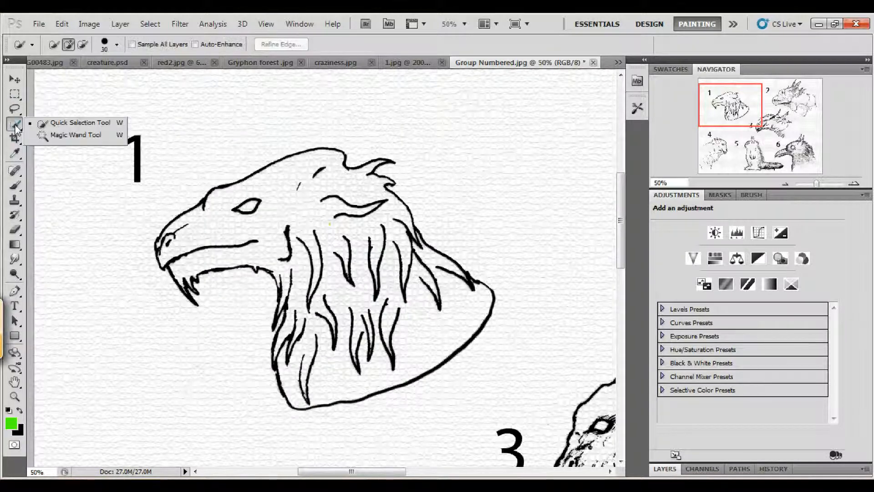
left_click(46, 135)
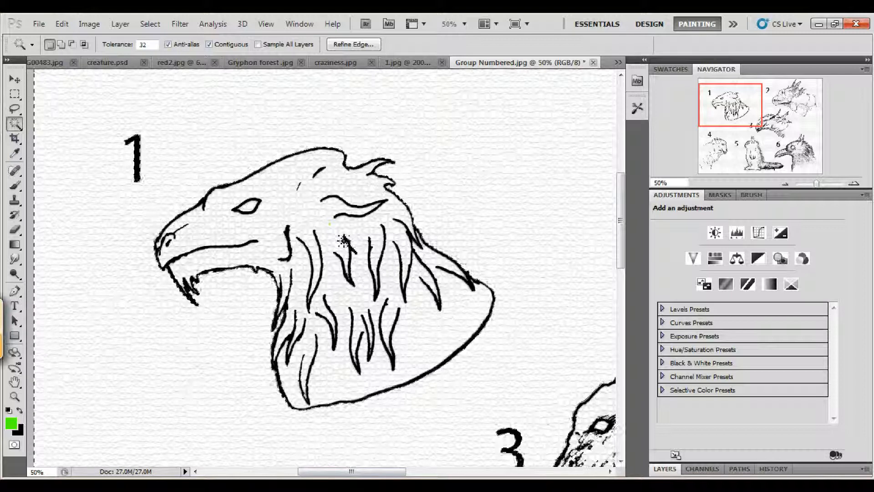
- Try inverting the Magic Wand selection and painting green over the head area
right_click(332, 231)
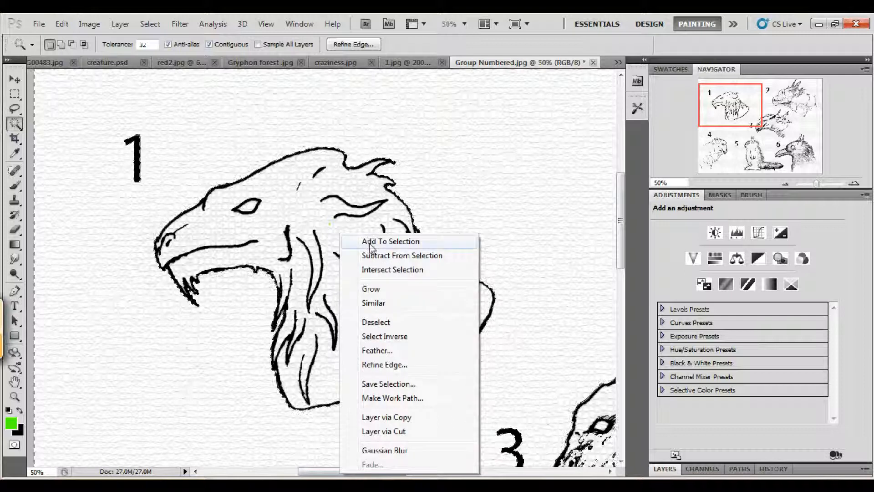
left_click(403, 337)
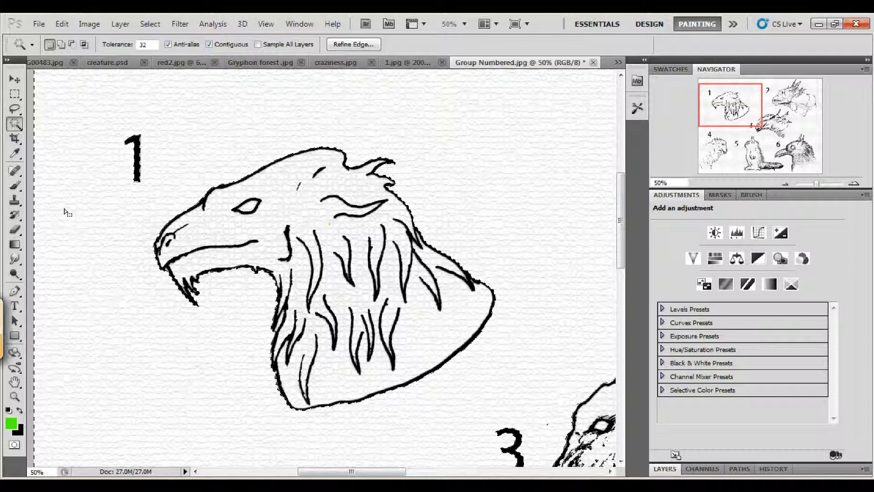
key("b")
left_click_drag(237, 252, 314, 178)
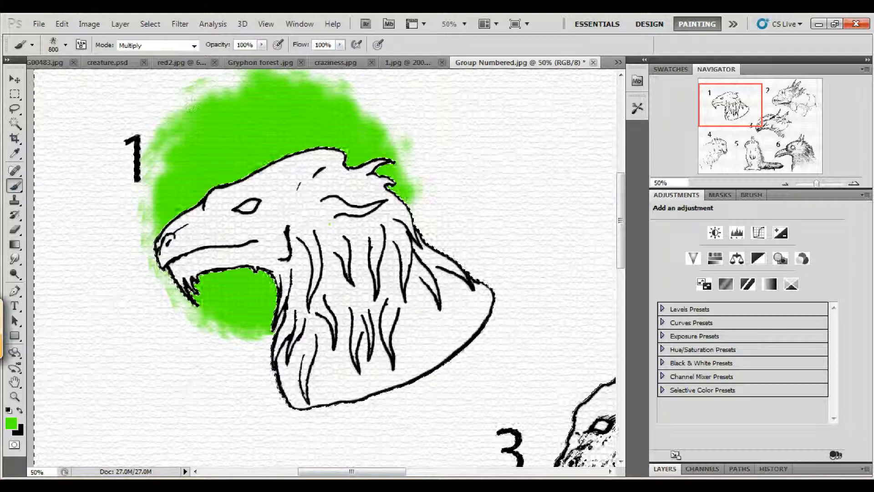
- Invert the background selection with the Lasso tool active to select the creature head instead
right_click(230, 204)
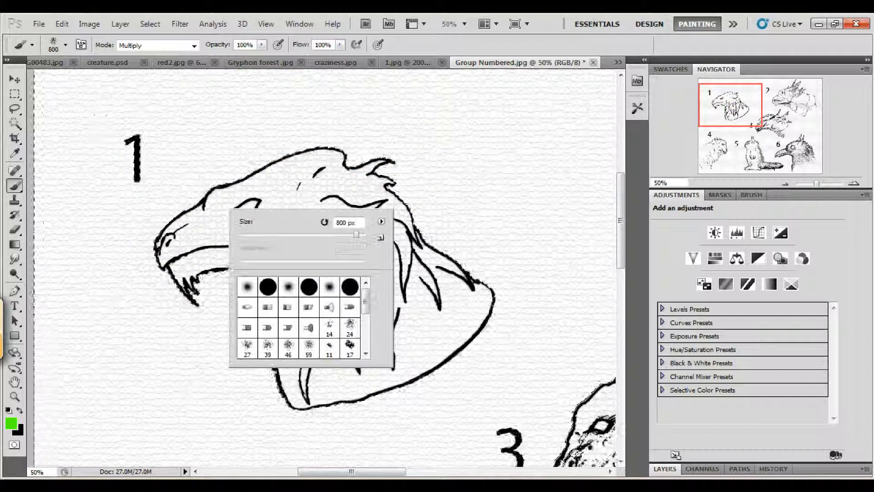
left_click(14, 123)
left_click(15, 109)
right_click(227, 189)
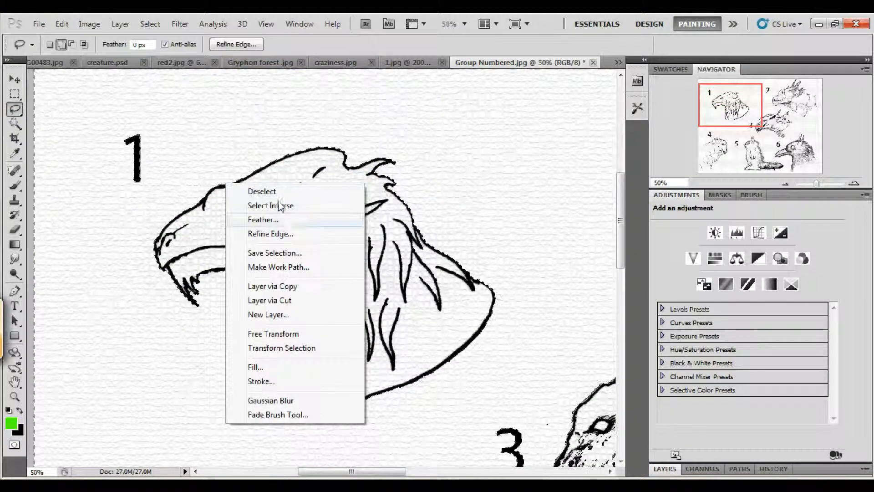
left_click(303, 205)
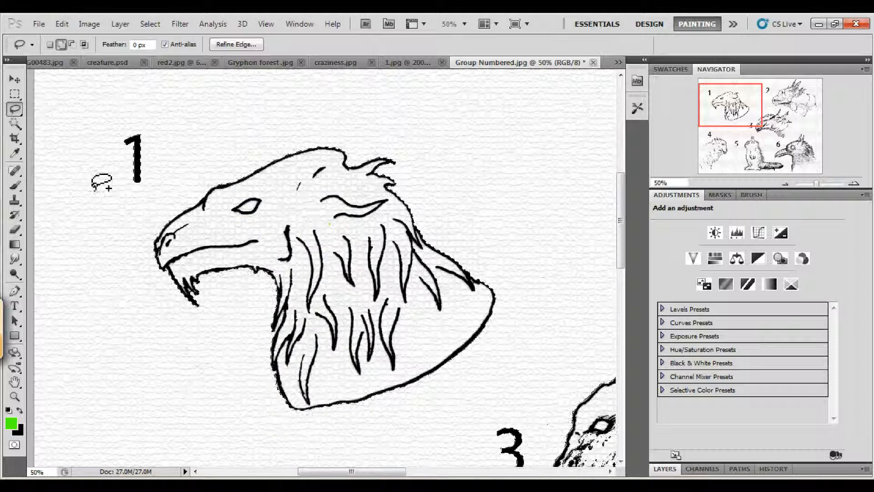
- Paint the selected creature head green with the Multiply-mode brush and deselect it
left_click(14, 186)
left_click_drag(205, 214, 255, 218)
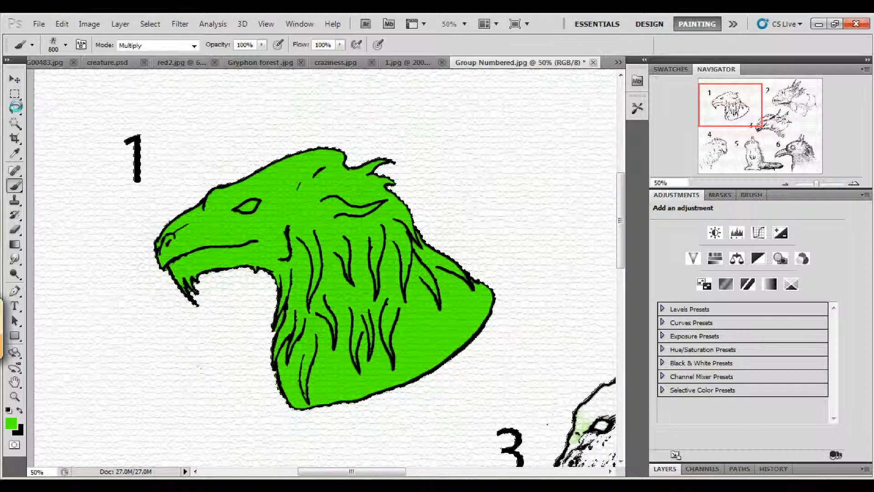
left_click(16, 112)
right_click(258, 195)
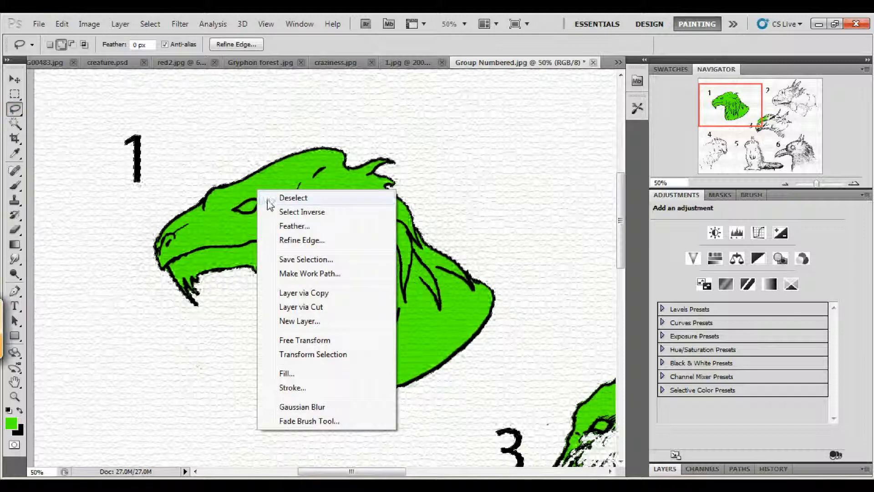
left_click(268, 199)
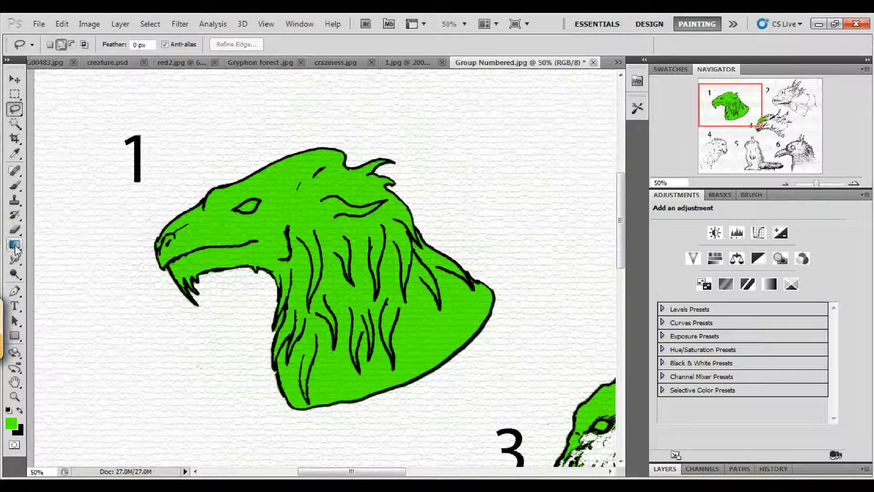
- Select the eye's interior with the Magic Wand and fill it with the default white background color, clearing the selection
left_click(15, 123)
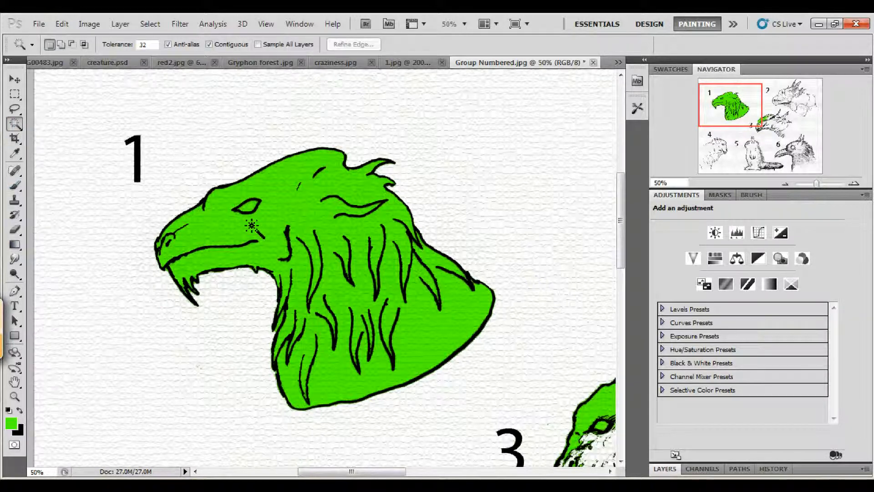
left_click(247, 207)
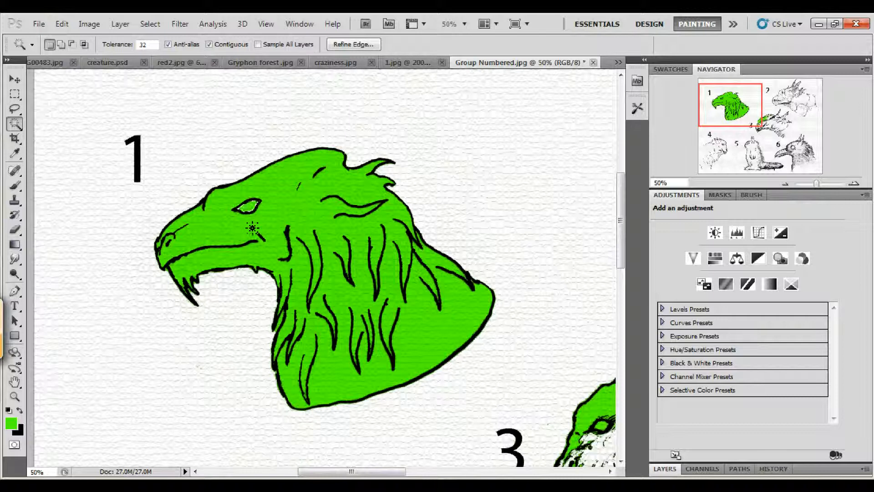
left_click(8, 410)
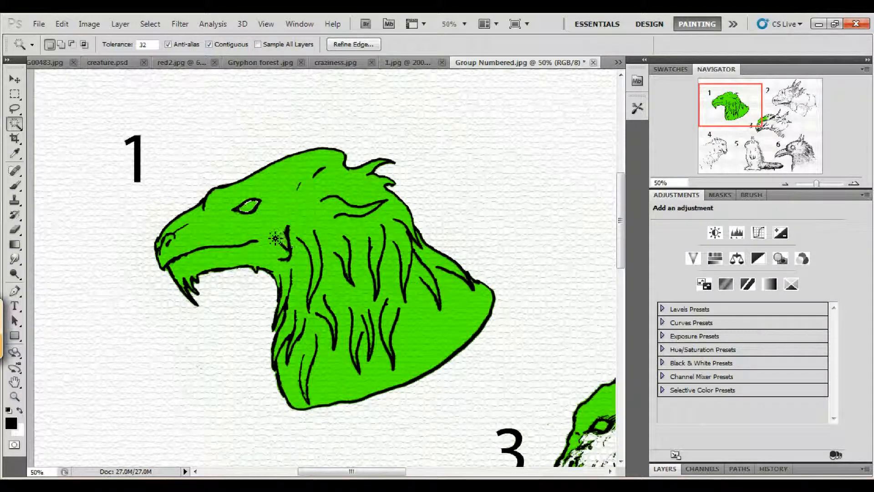
key("ctrl+d")
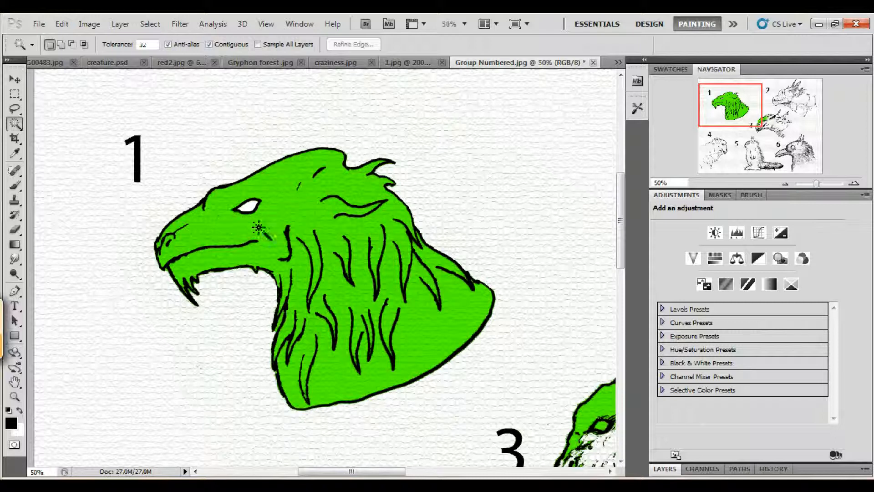
- Swap the colors so white is the foreground, and undo the eye fill to restore its selection
left_click(20, 412)
left_click(20, 411)
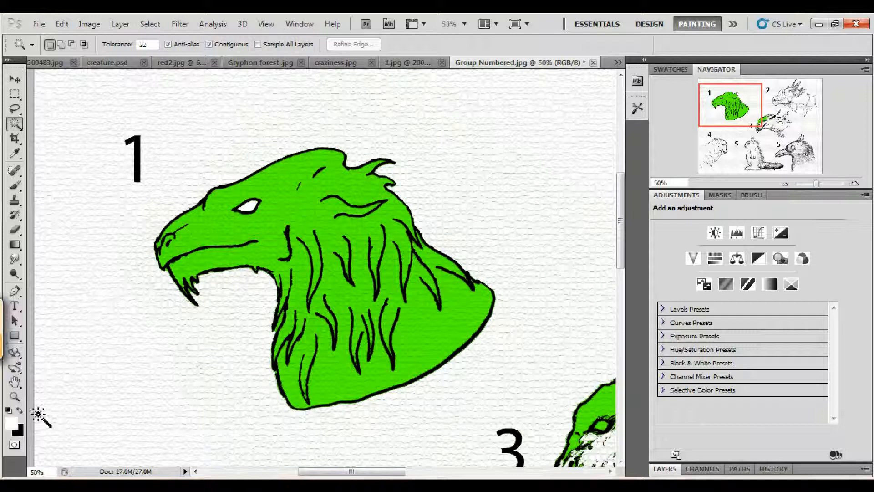
left_click(174, 306)
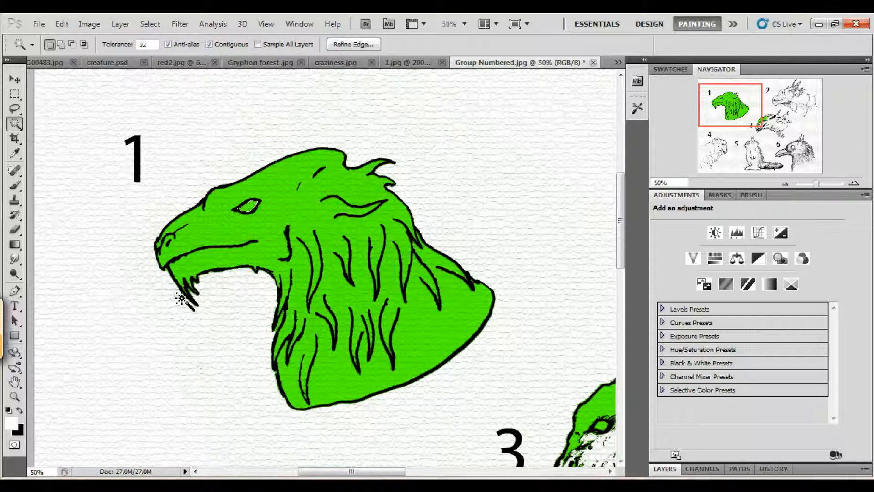
- Try filling the selected eye with the black background color, and undo the fill and deselection
key("ctrl+BackSpace")
key("ctrl+d")
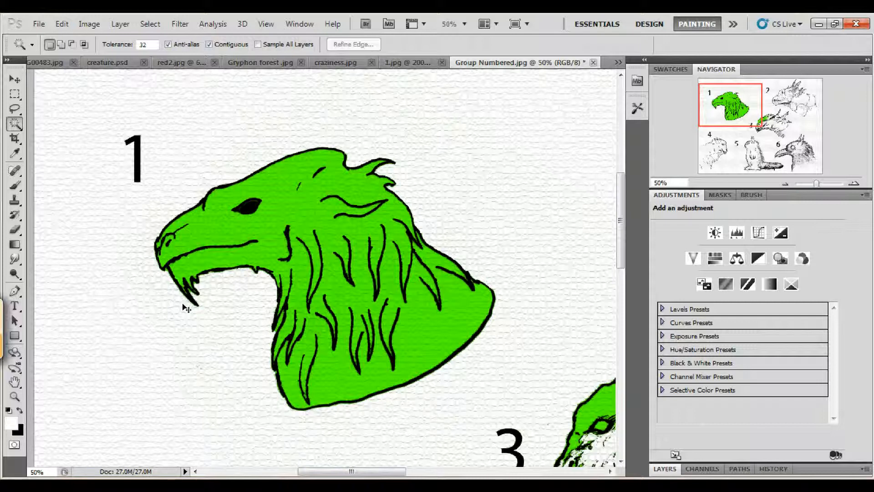
key("ctrl+alt+z")
key("ctrl+alt+z")
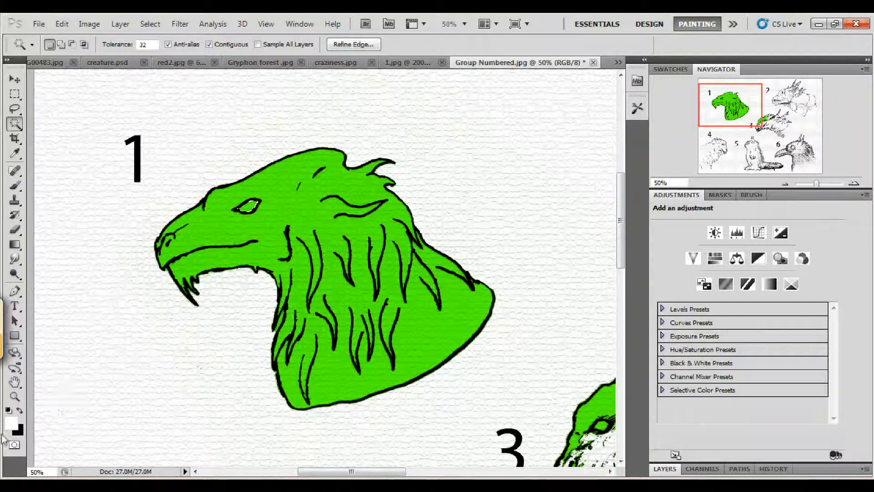
- Fill the selected eye with the white foreground color and clear the selection
key("alt+BackSpace")
key("ctrl+d")
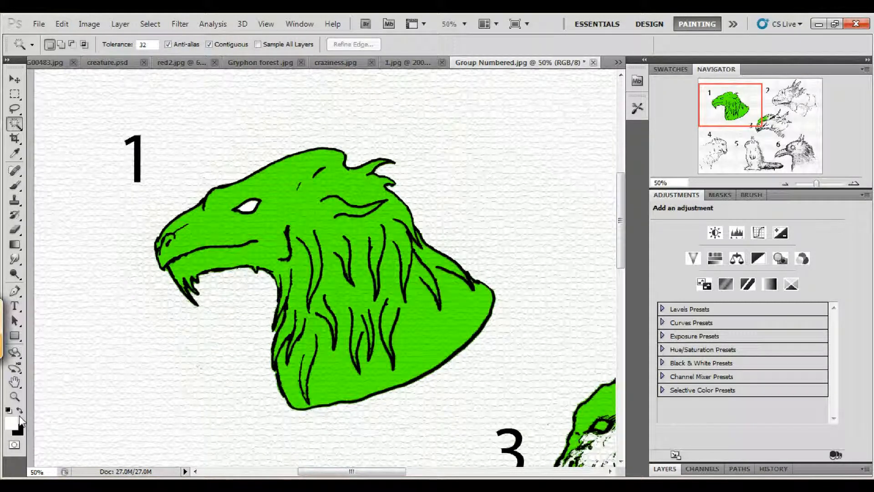